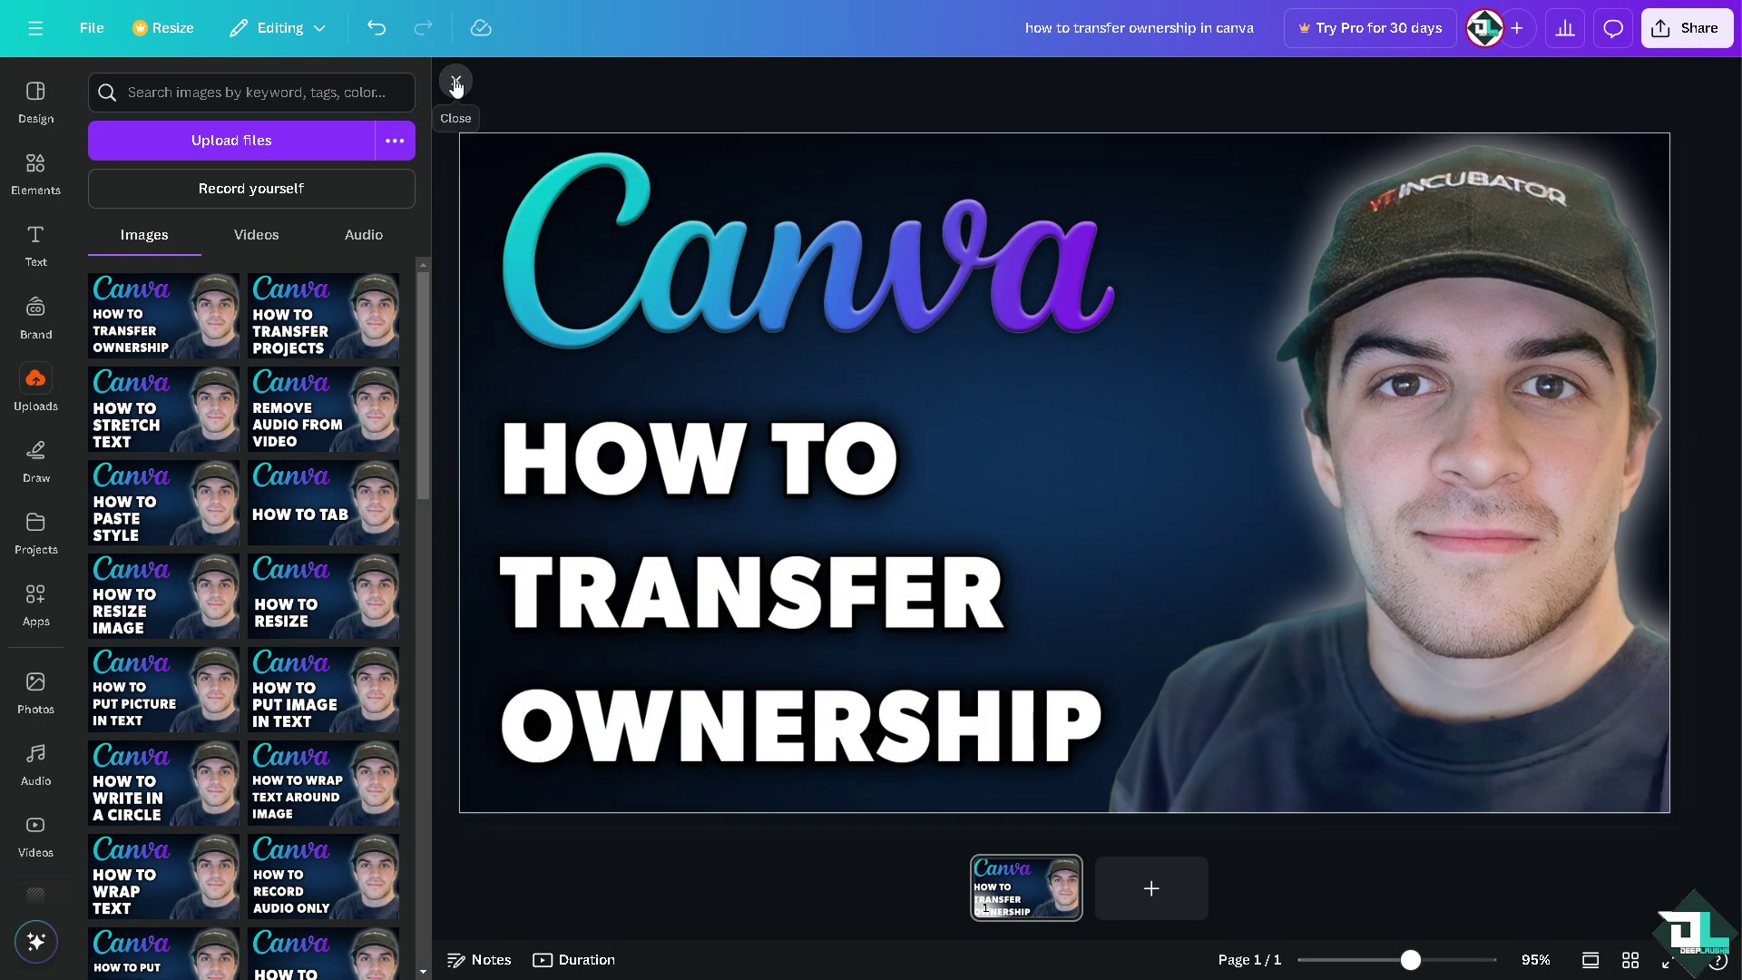
Hide the Uploads panel and open Canva's navigation menu to reach the home page.
click(454, 79)
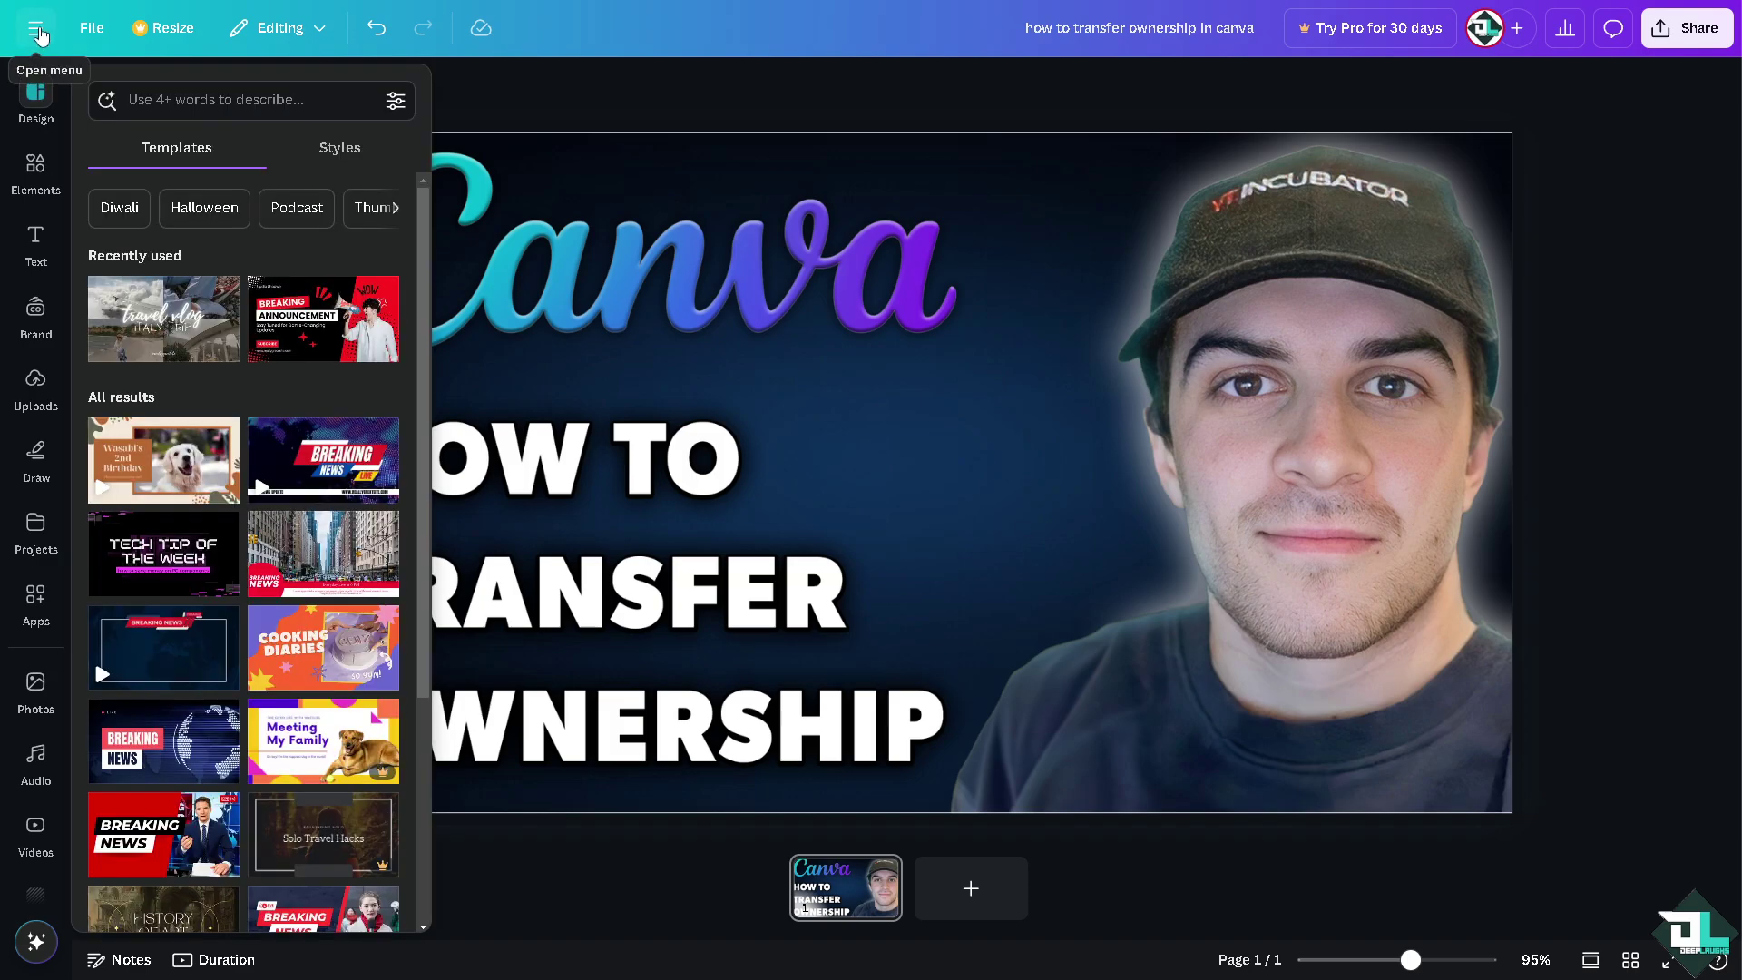
click(36, 30)
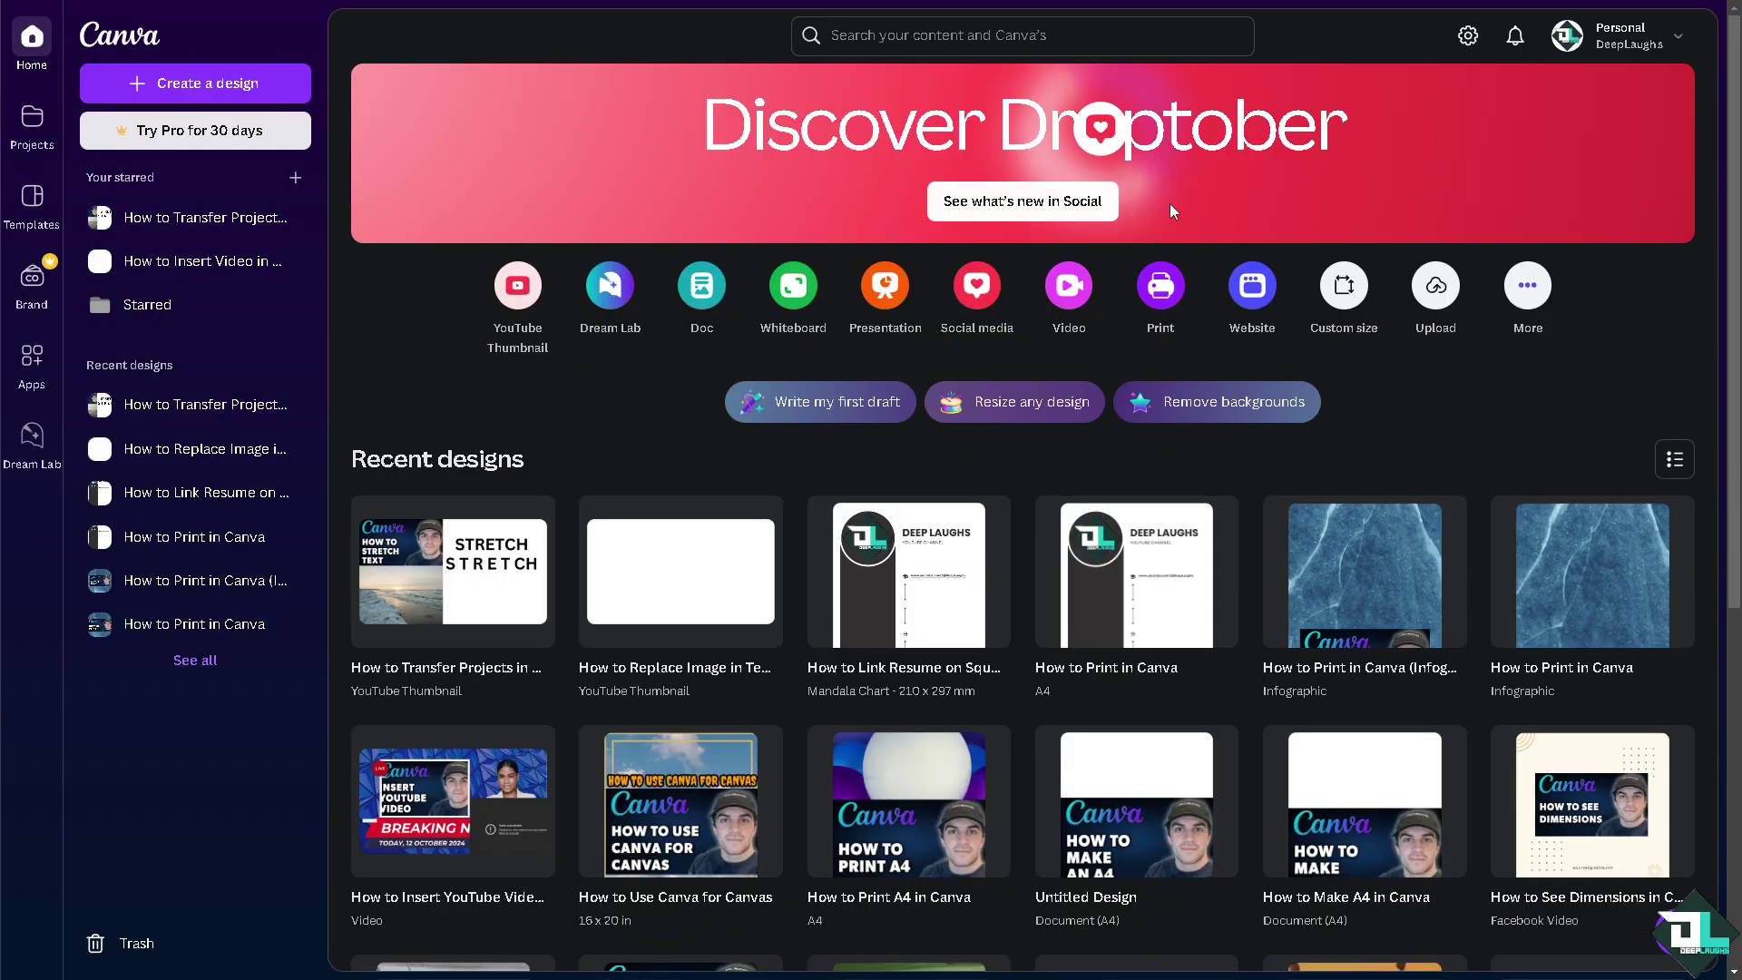
Open account settings and go to the People section.
click(1469, 39)
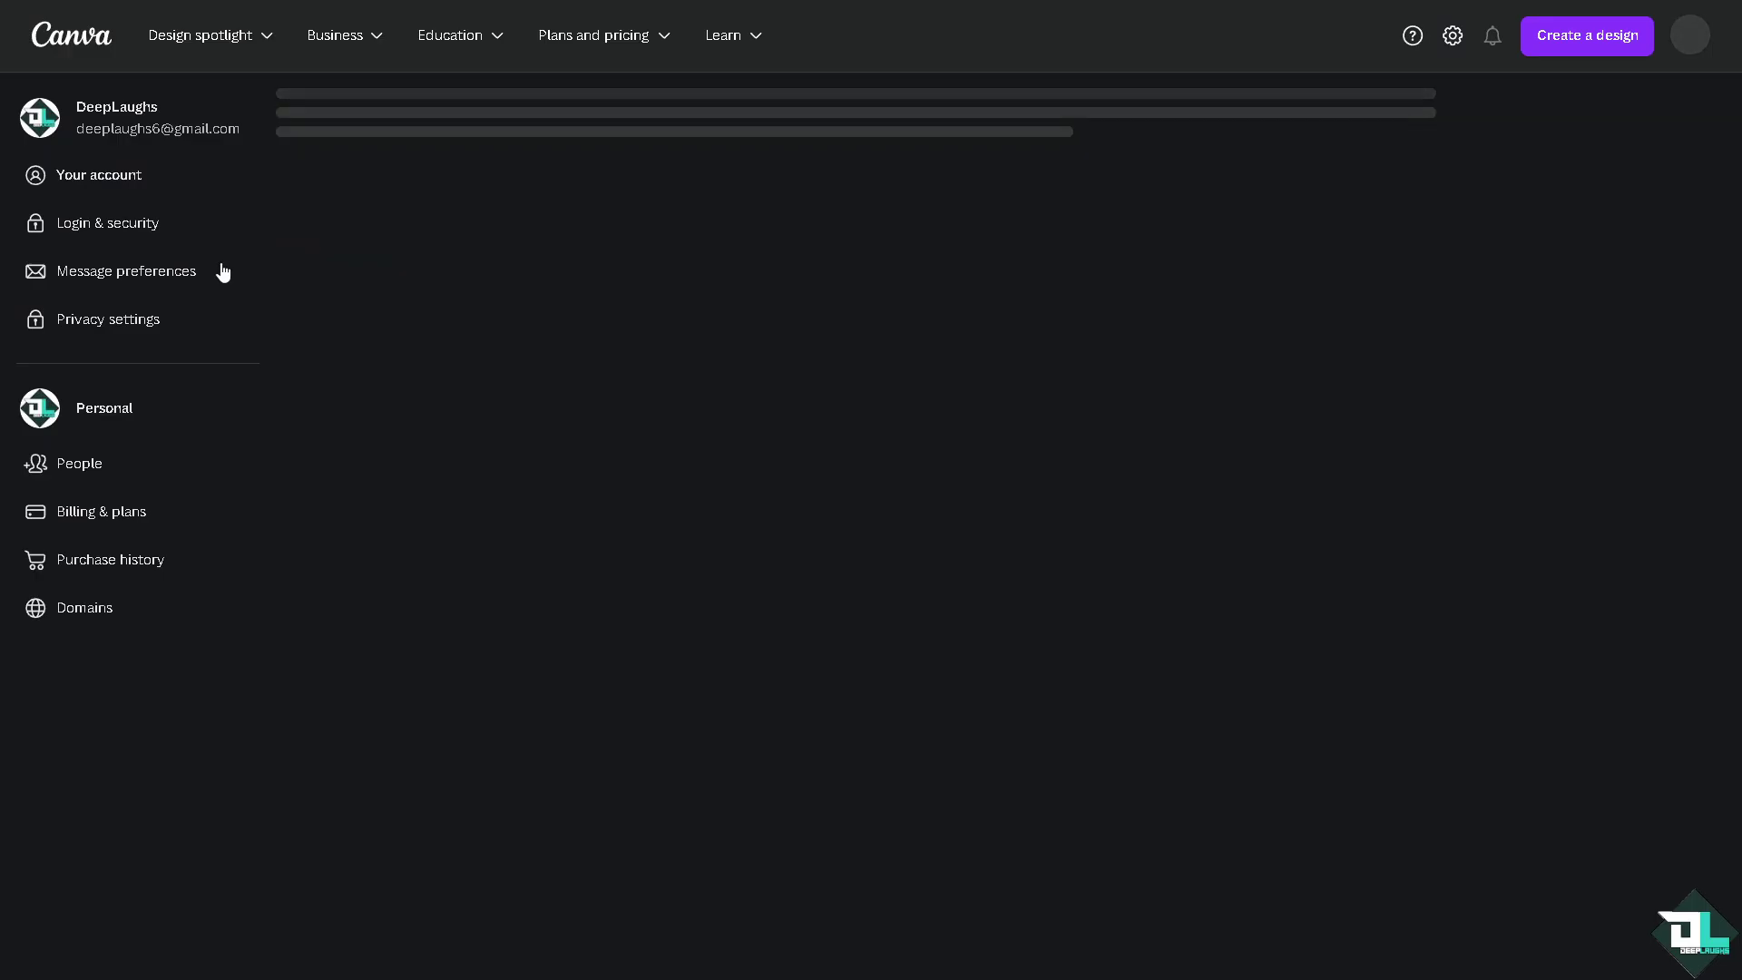
click(85, 469)
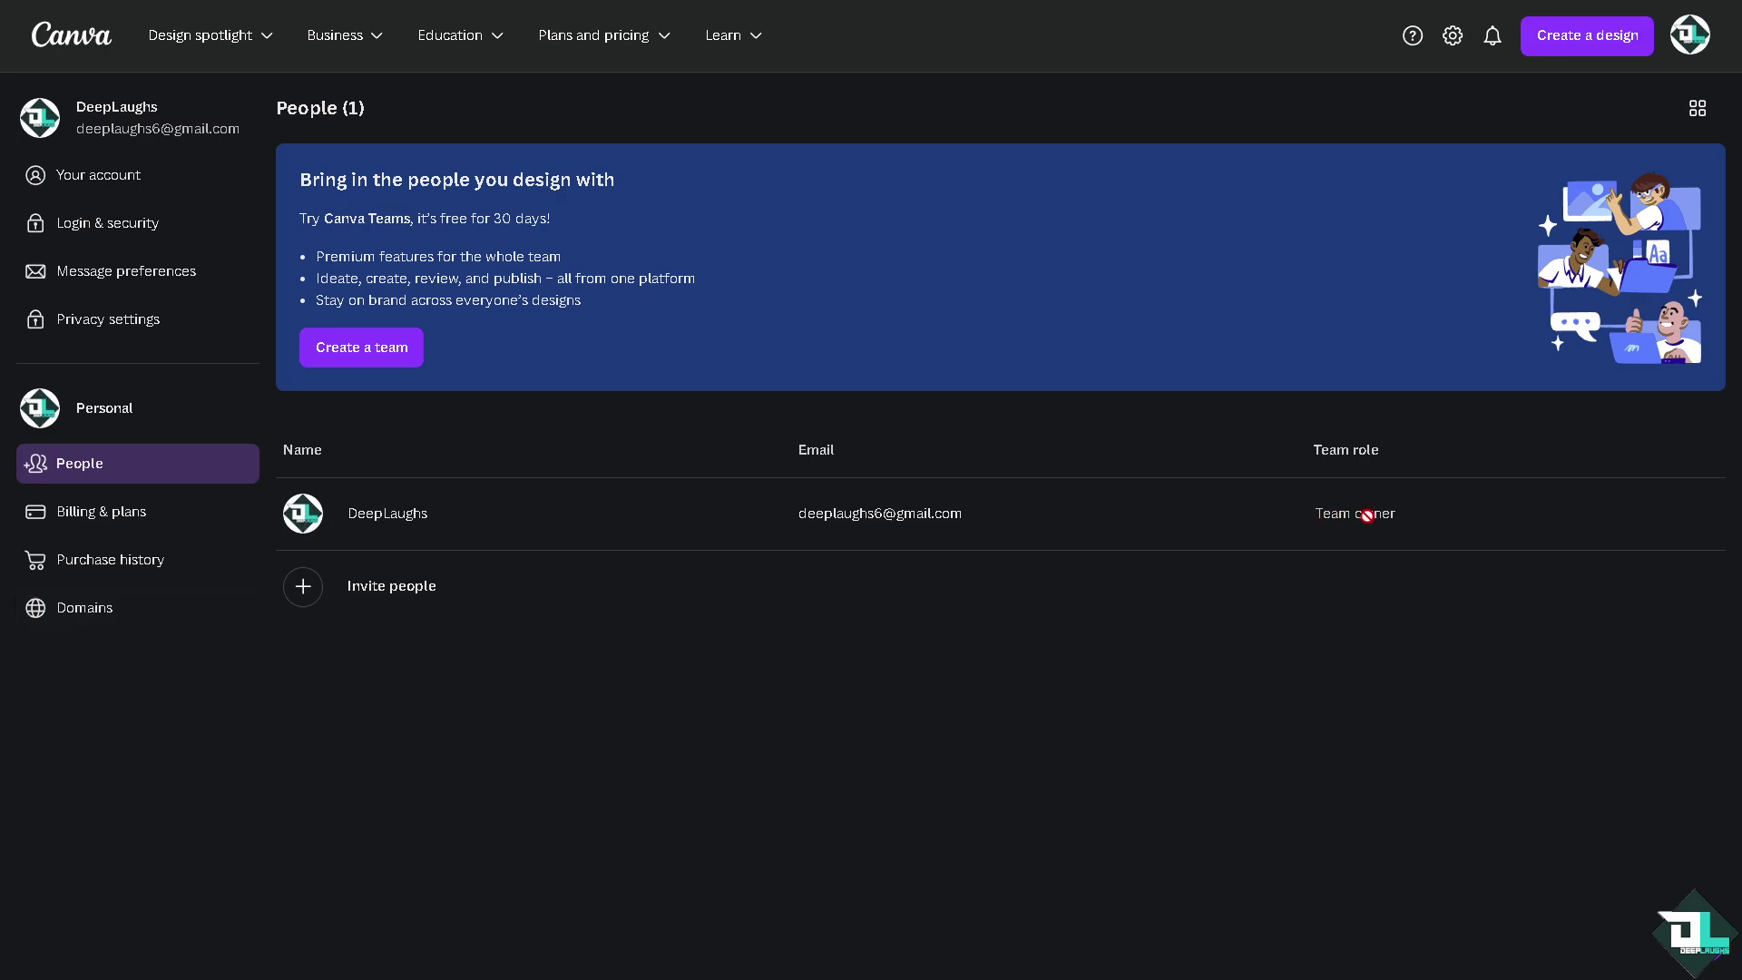
Start creating a team and inviting people, dismissing both team trial offers.
click(357, 354)
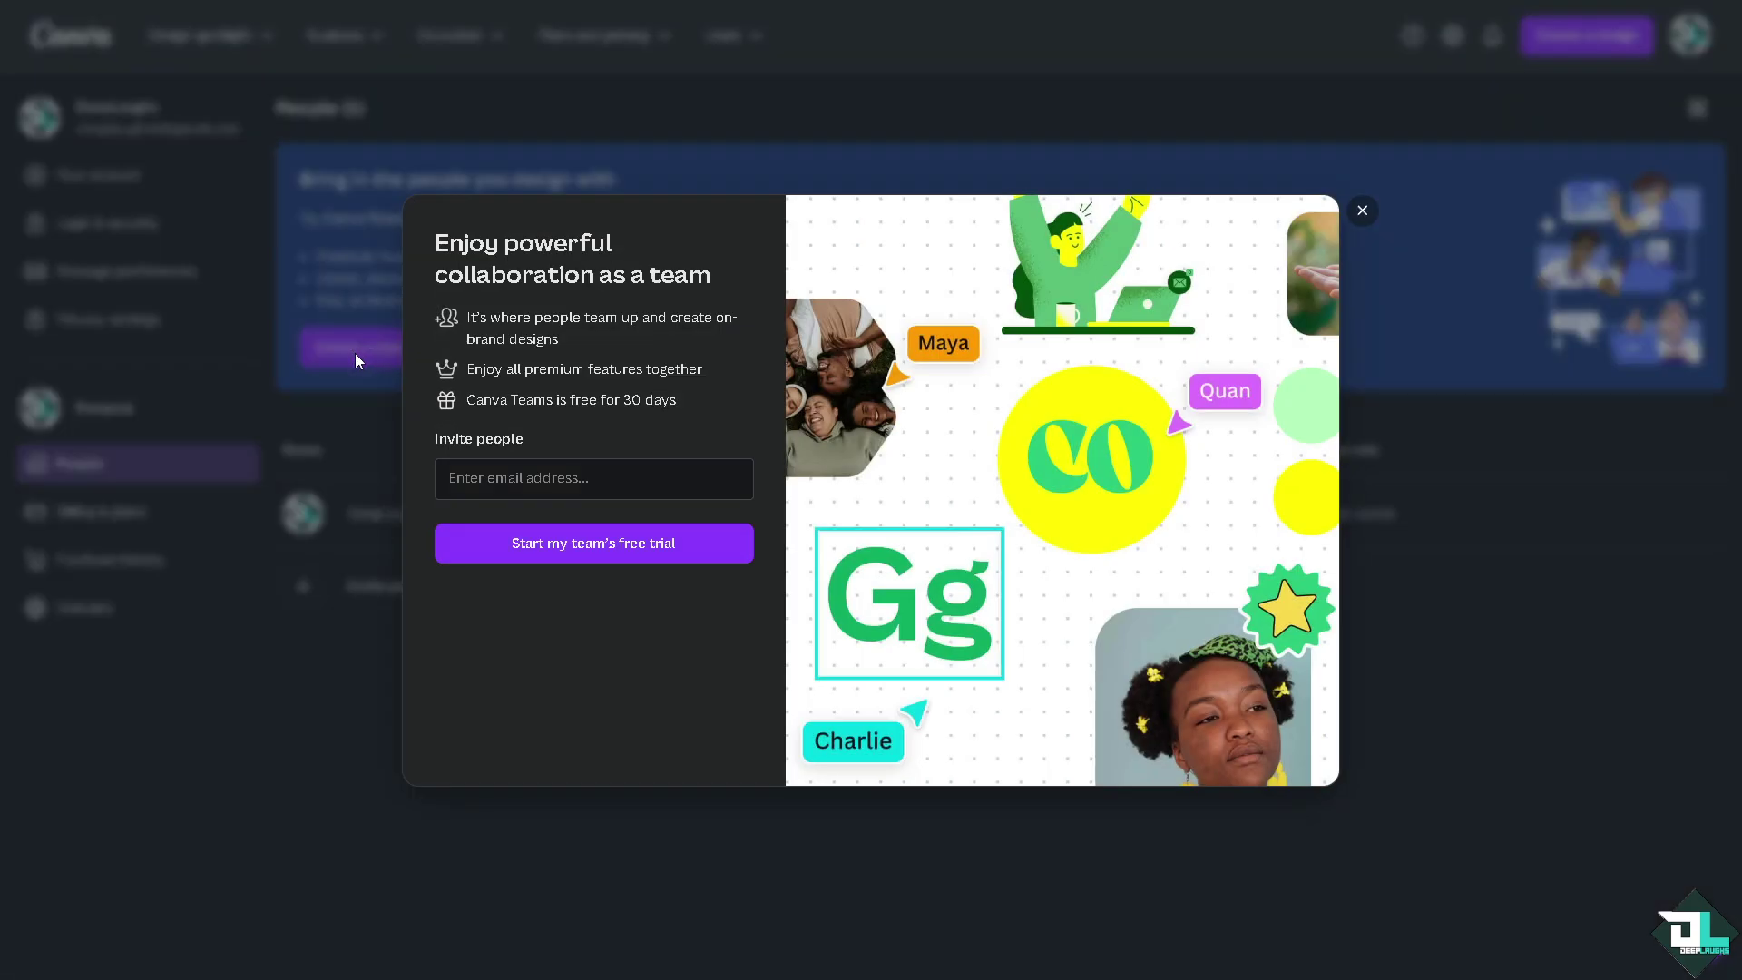
click(1361, 209)
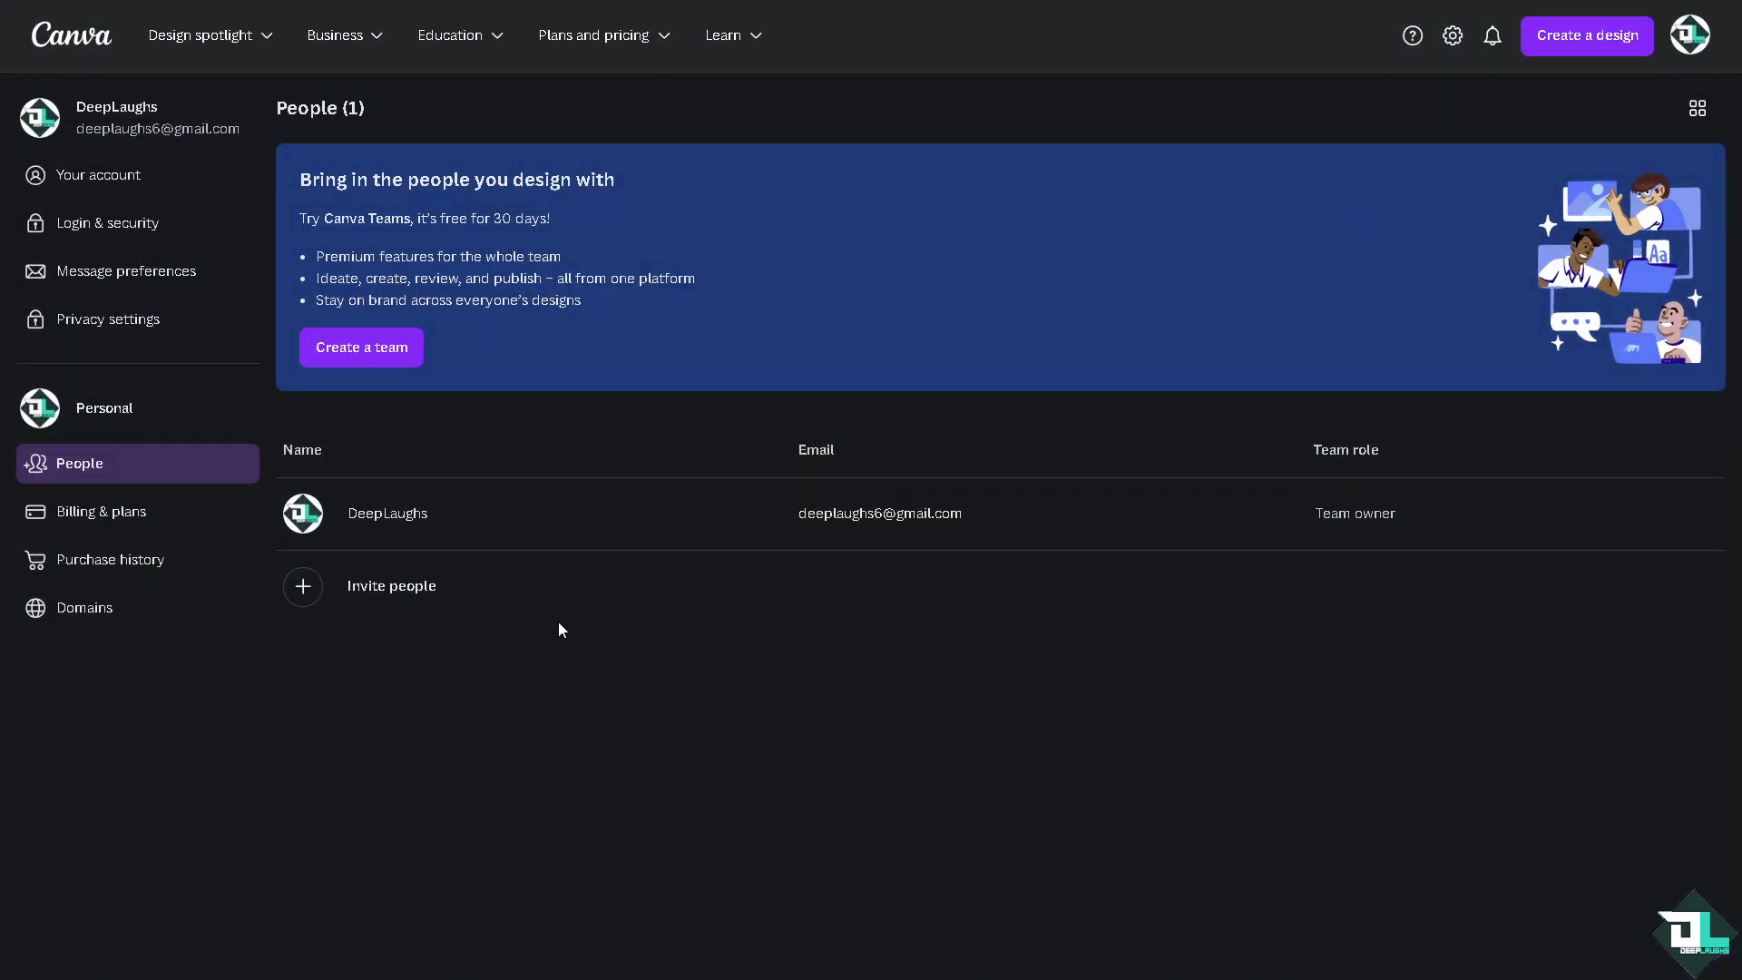
click(304, 586)
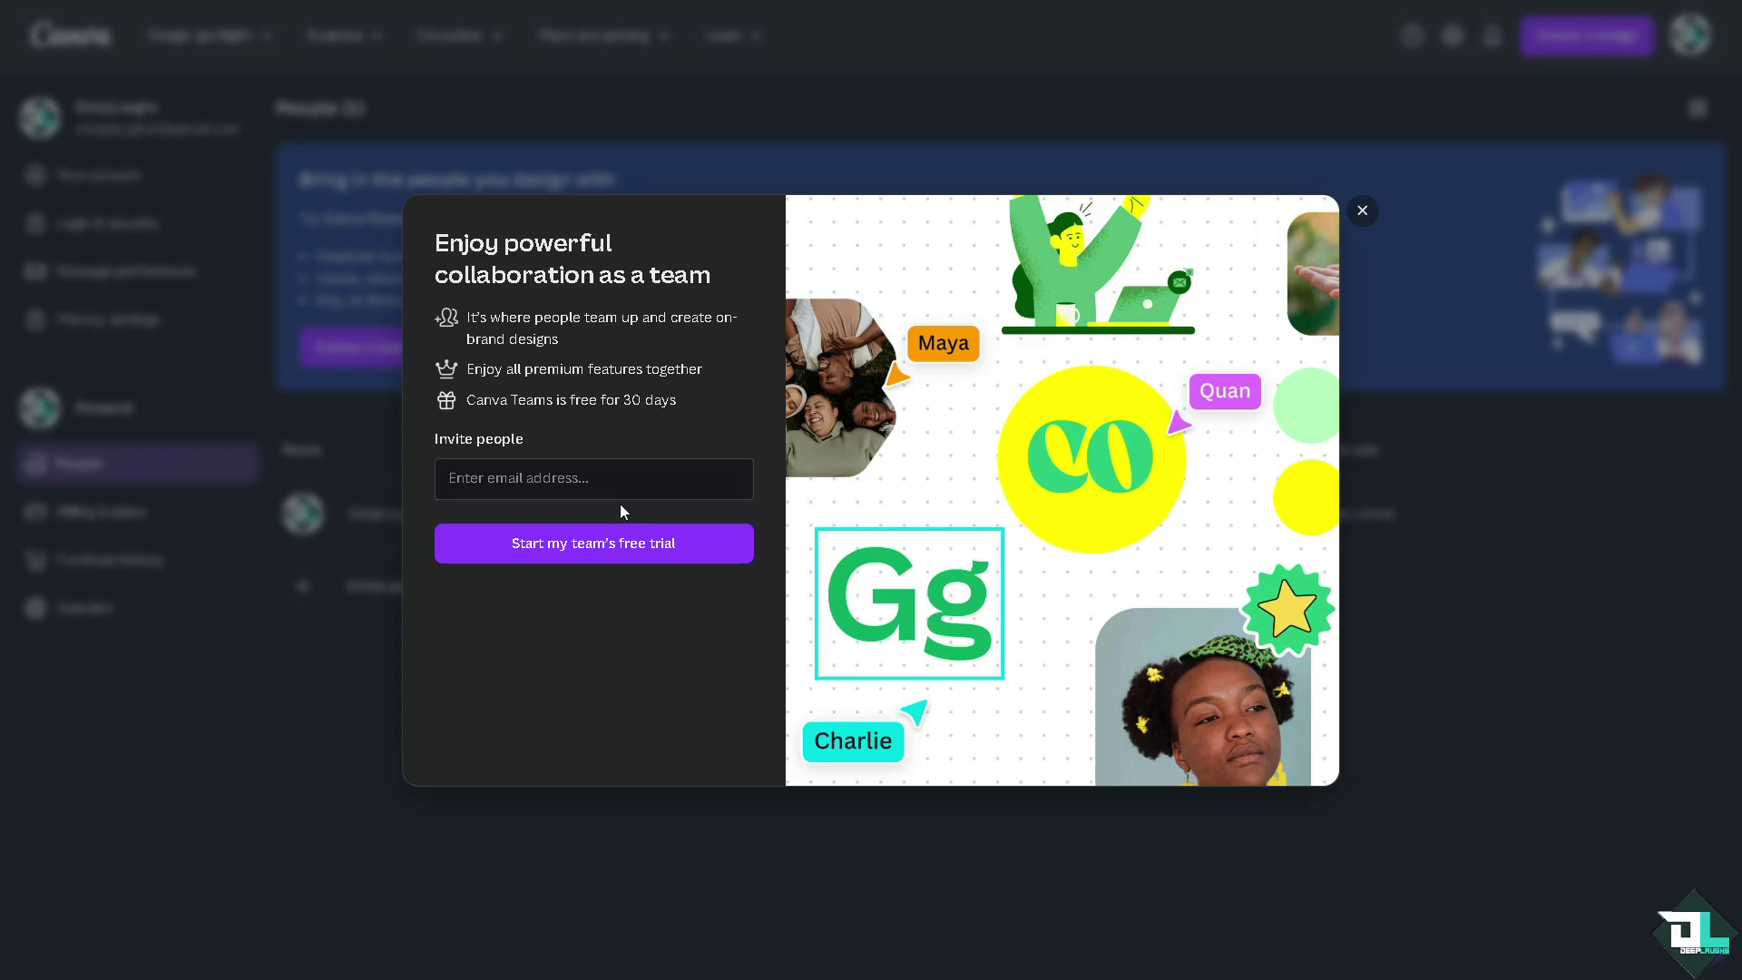
click(1362, 214)
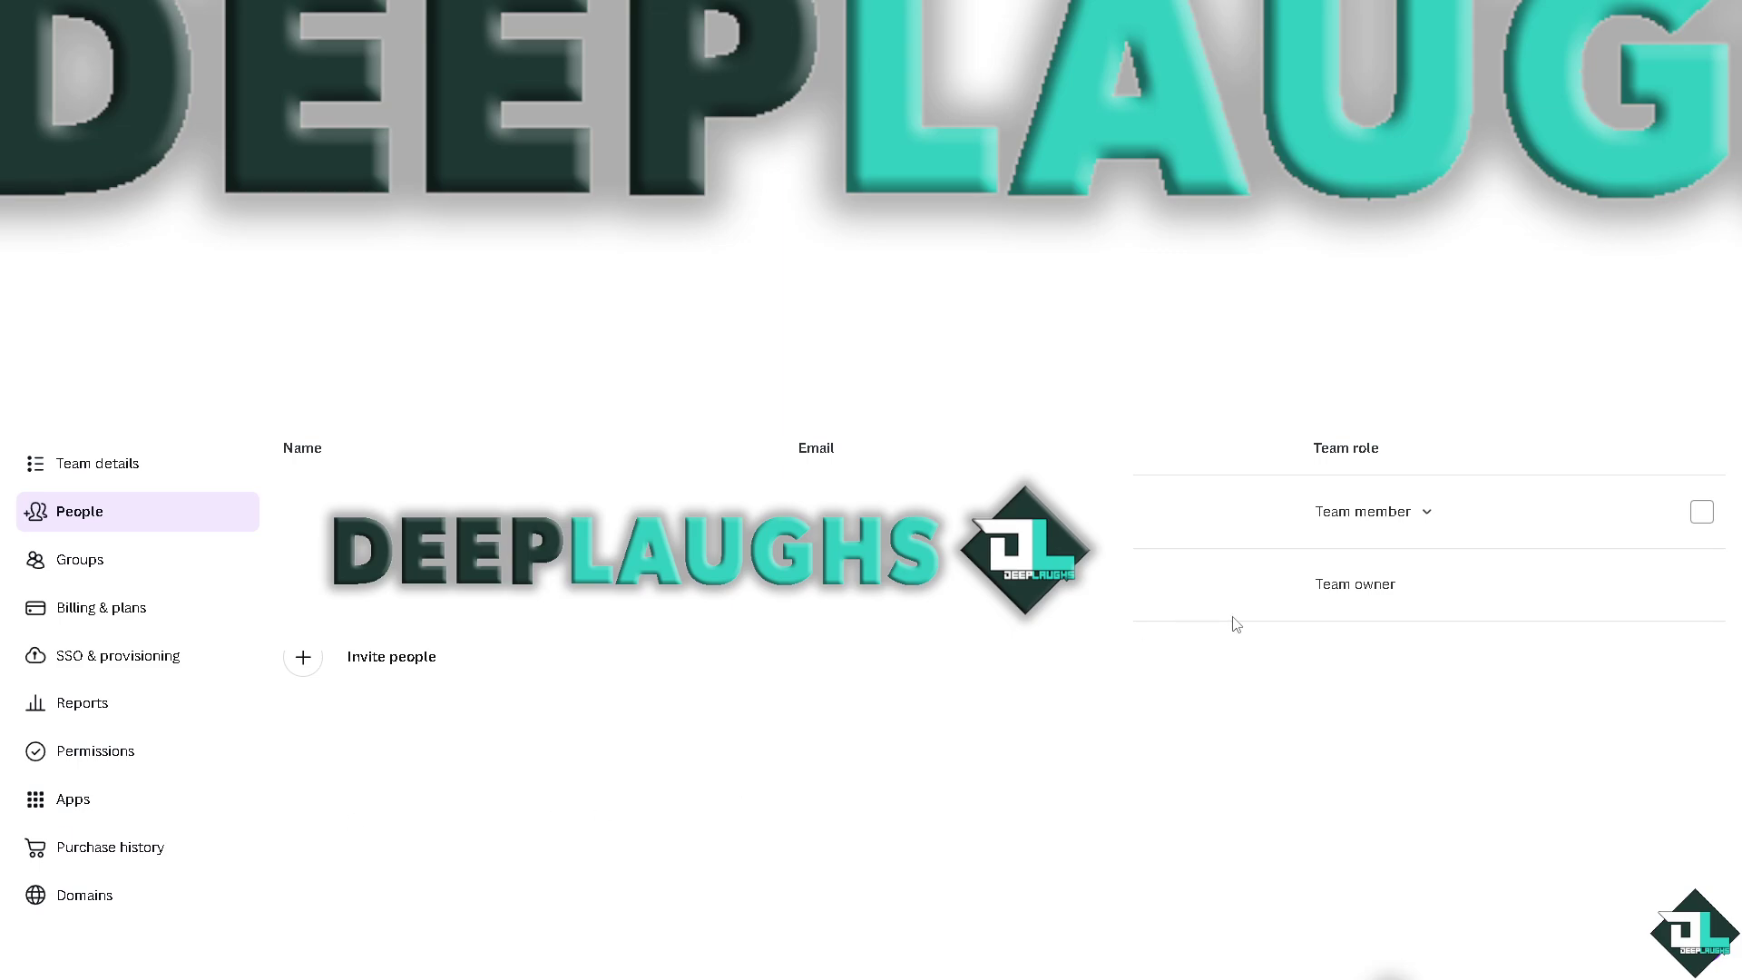
Open the Team member role dropdown, close it, then reopen it to show the role options.
click(1426, 518)
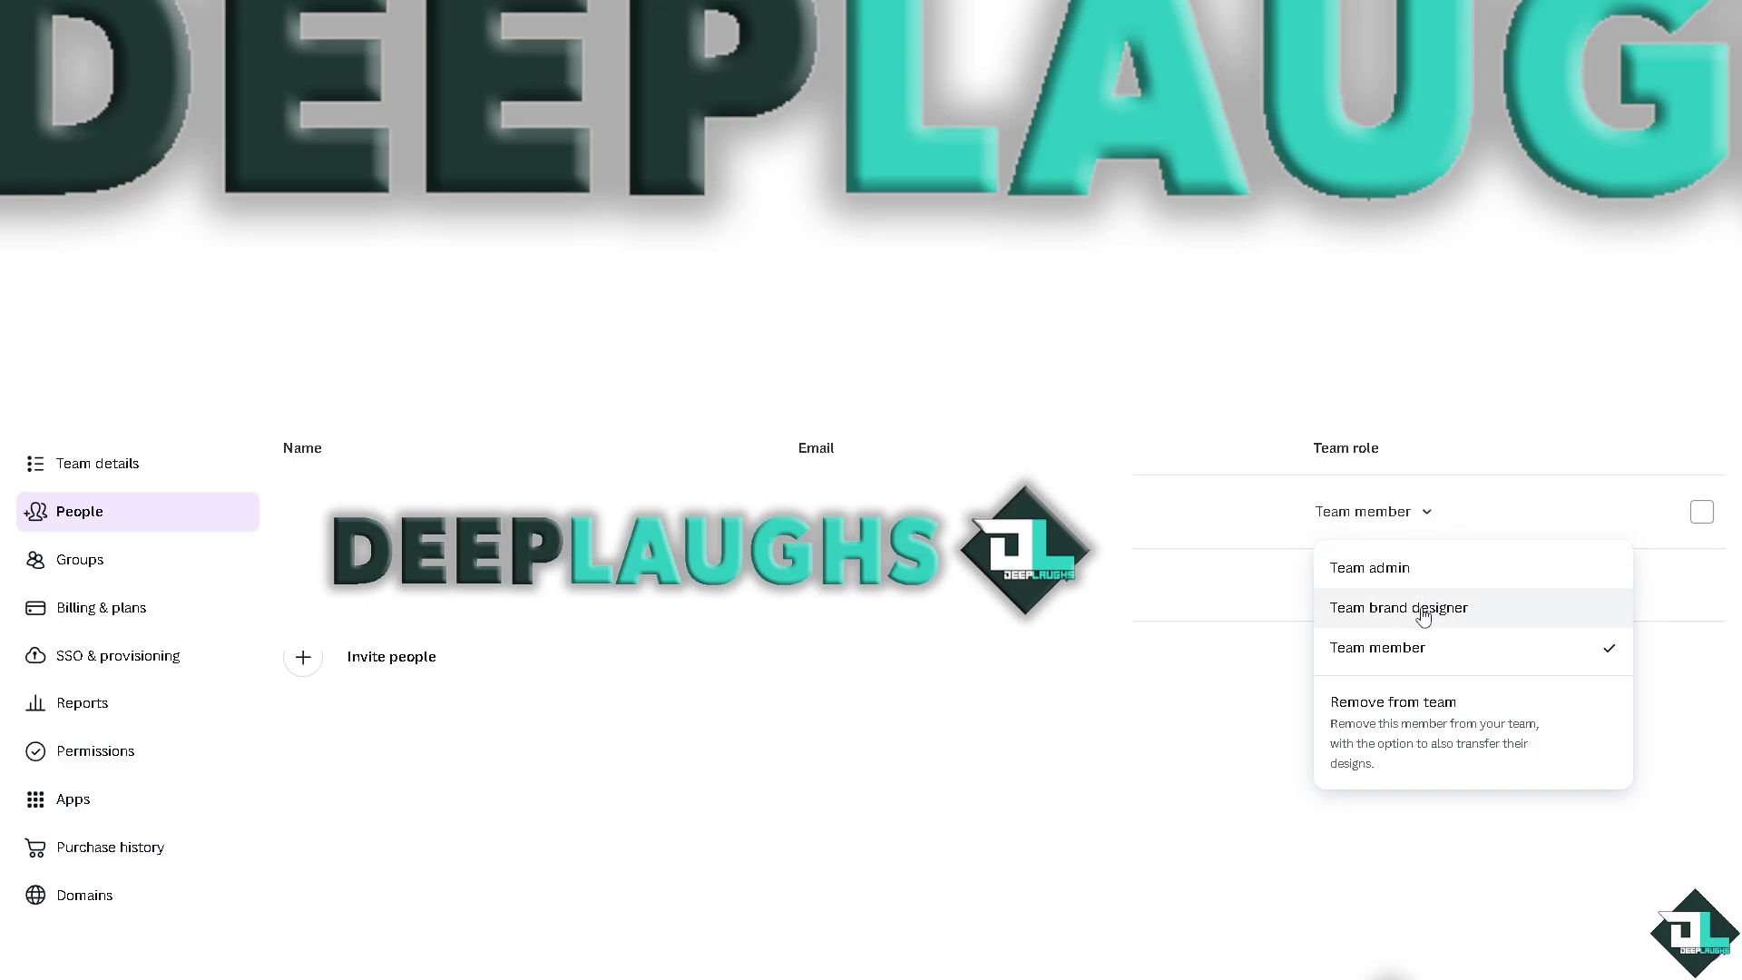
click(1118, 706)
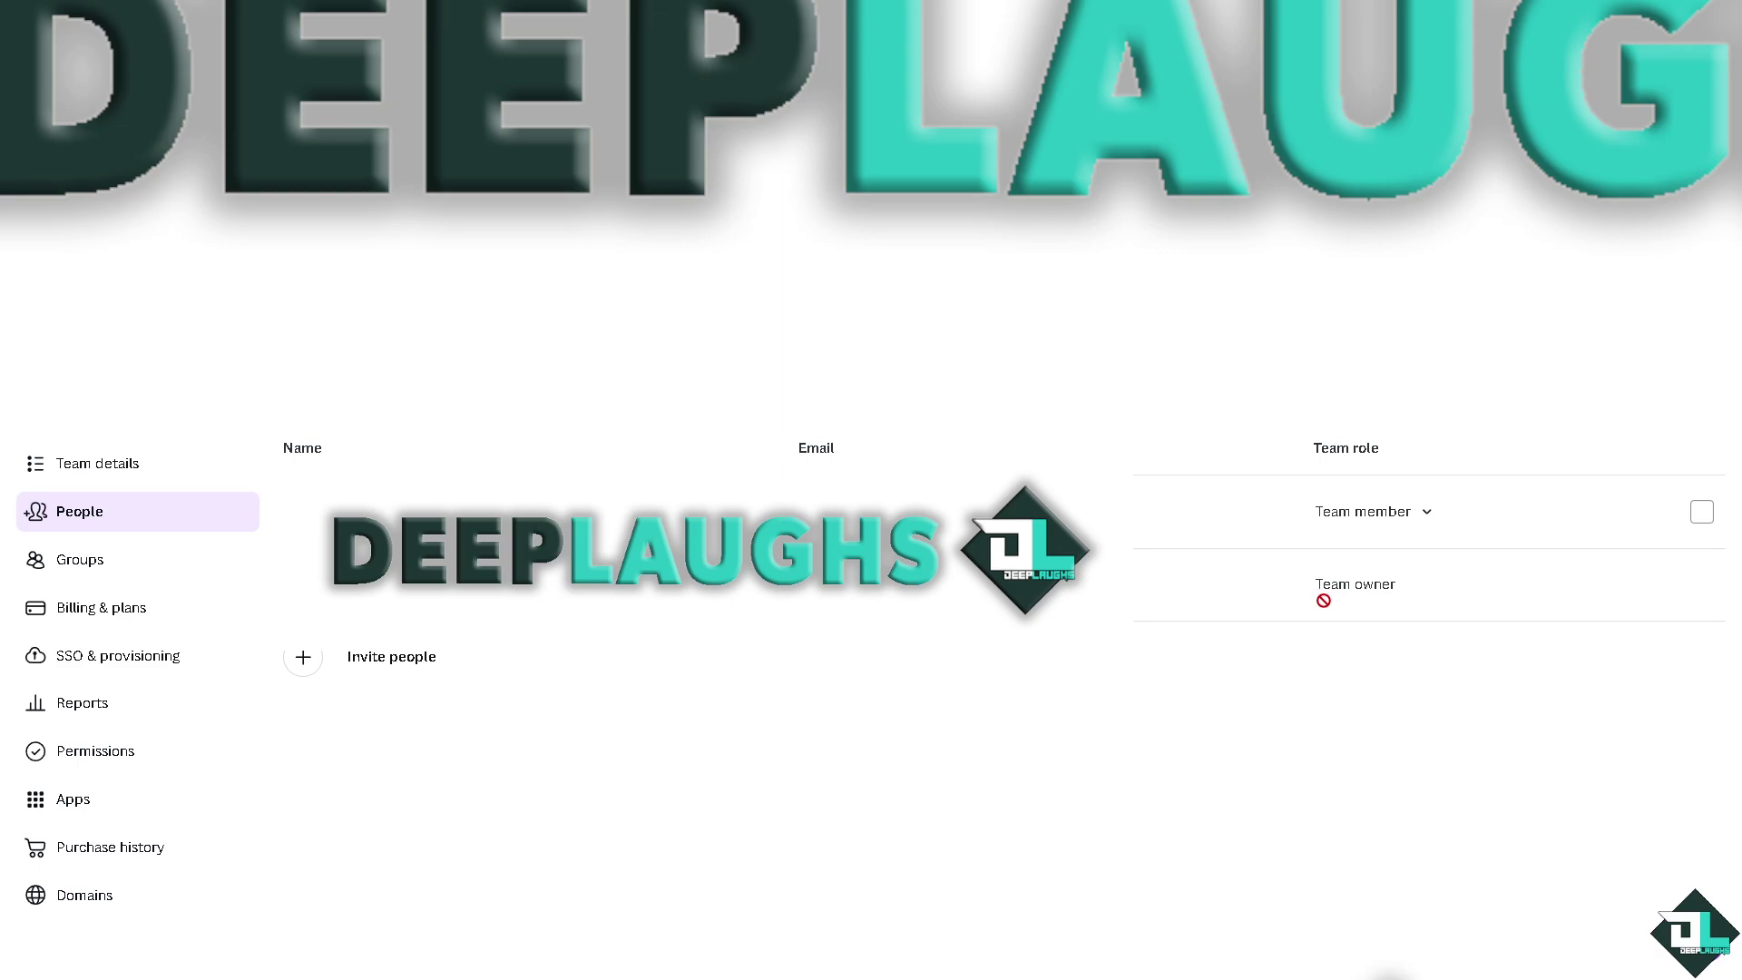
click(1435, 518)
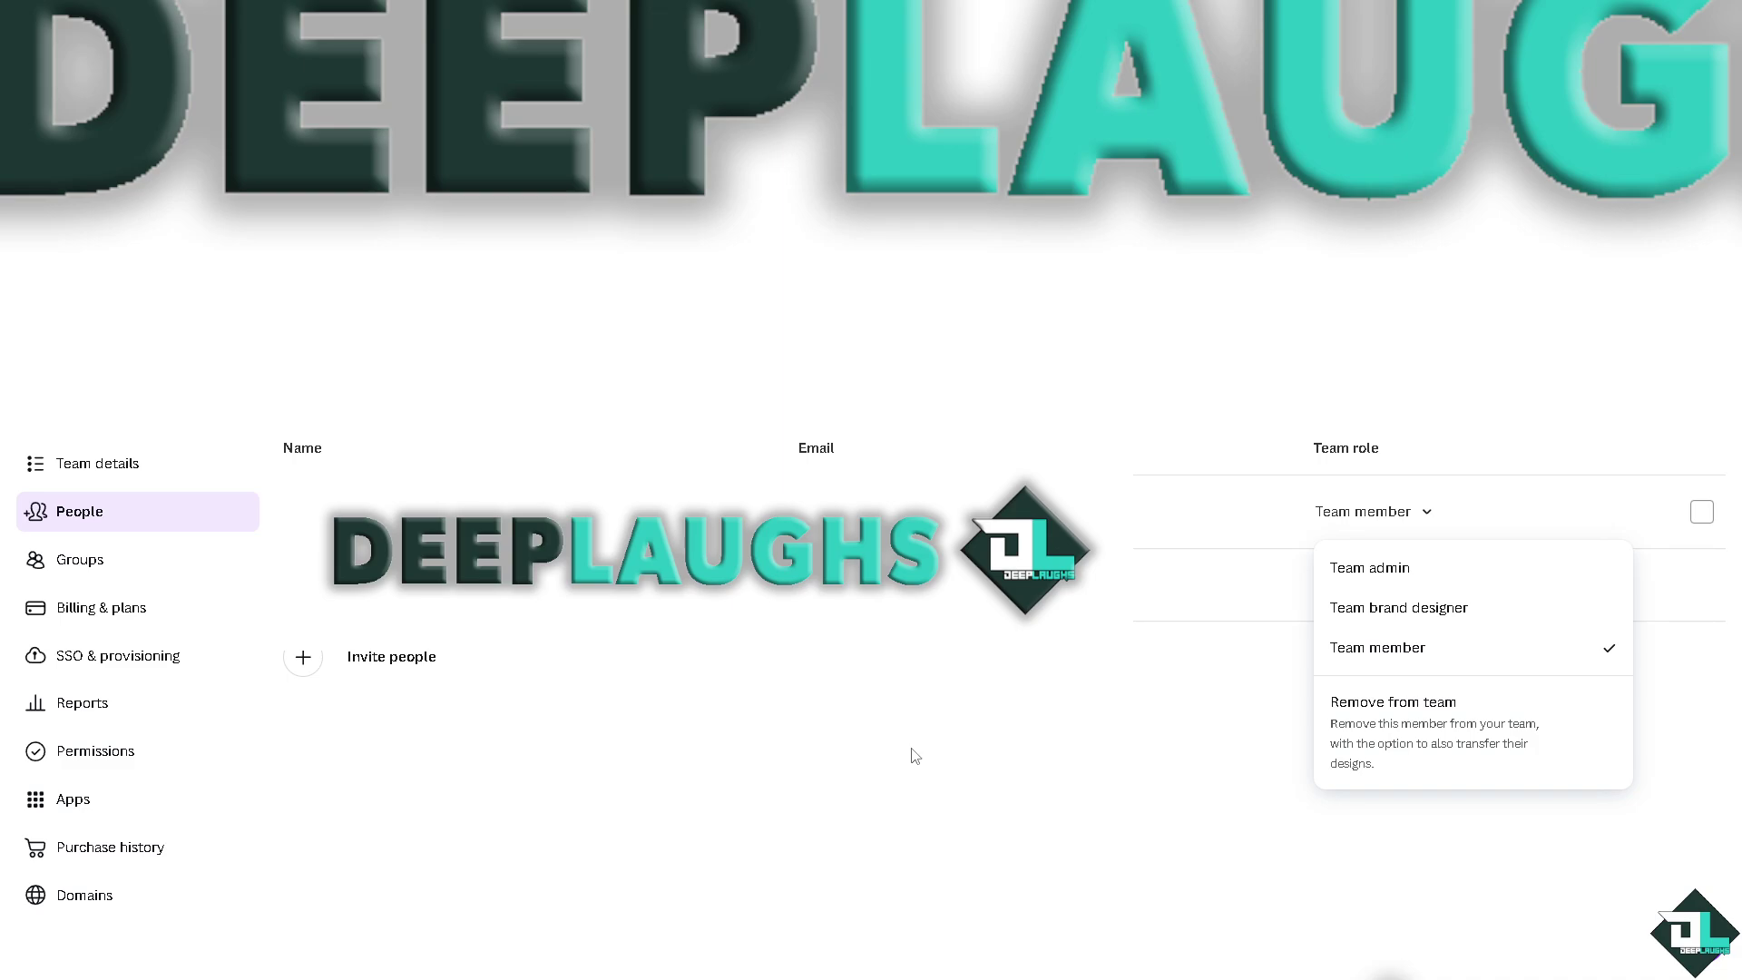
click(1007, 752)
click(1426, 517)
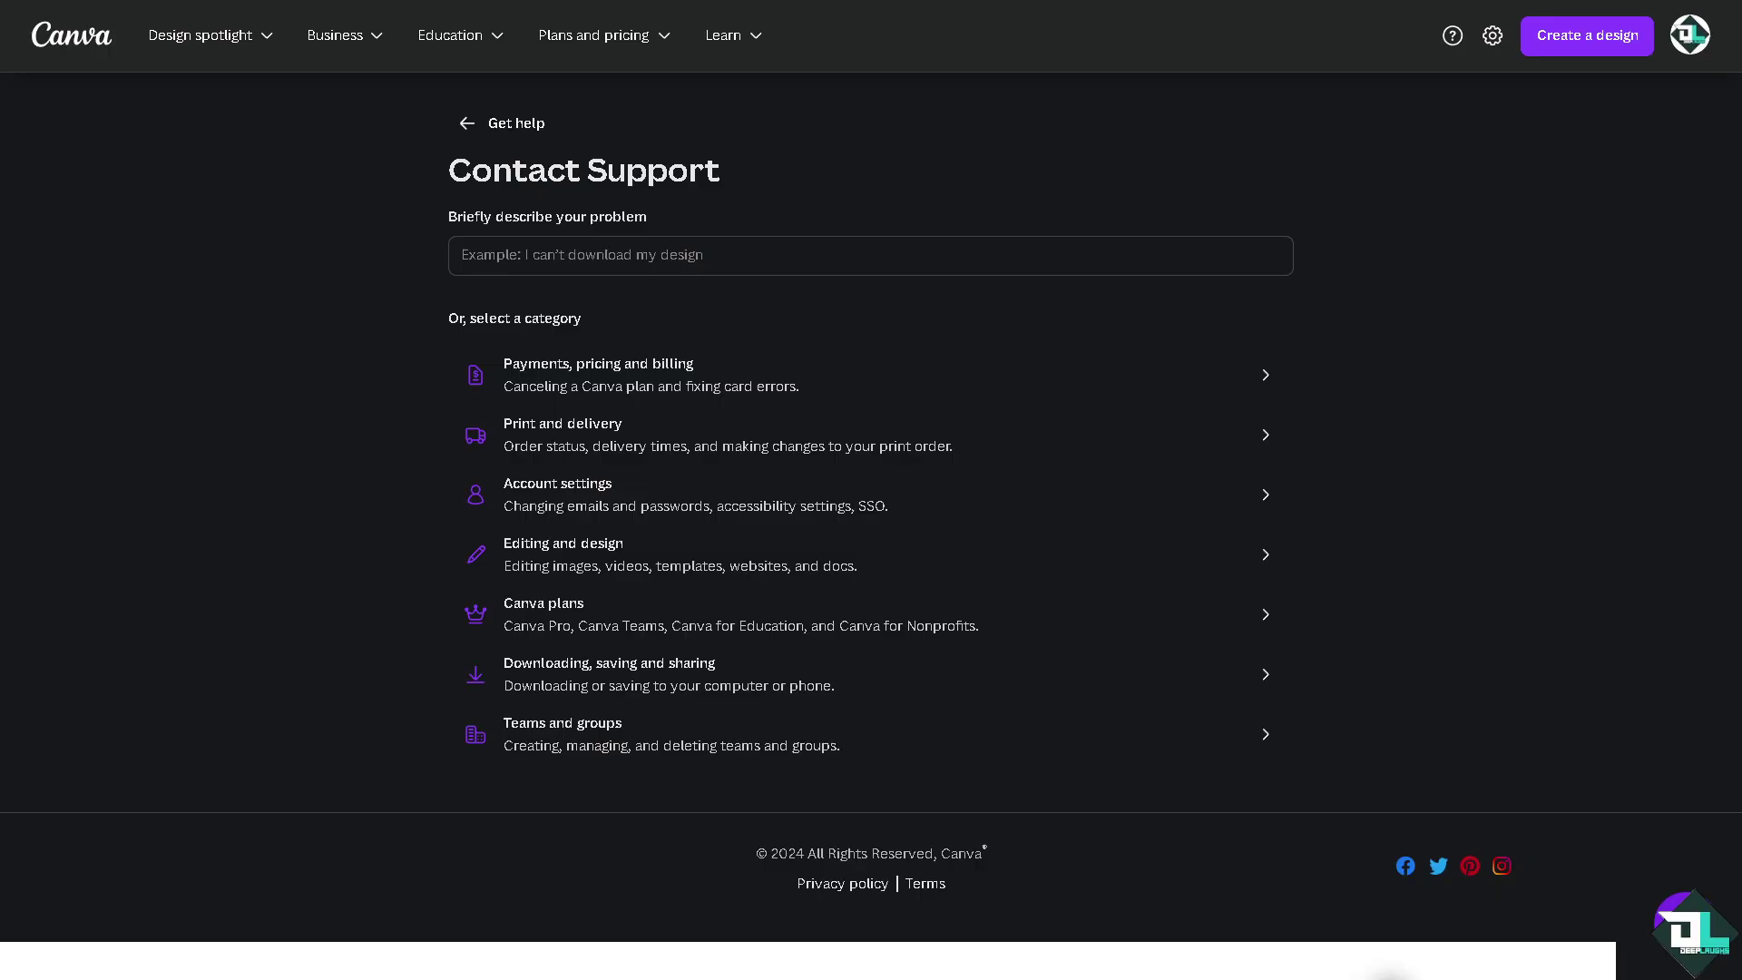
Submit a problem description and choose the 'merge or transfer designs between teams or accounts' issue.
click(588, 255)
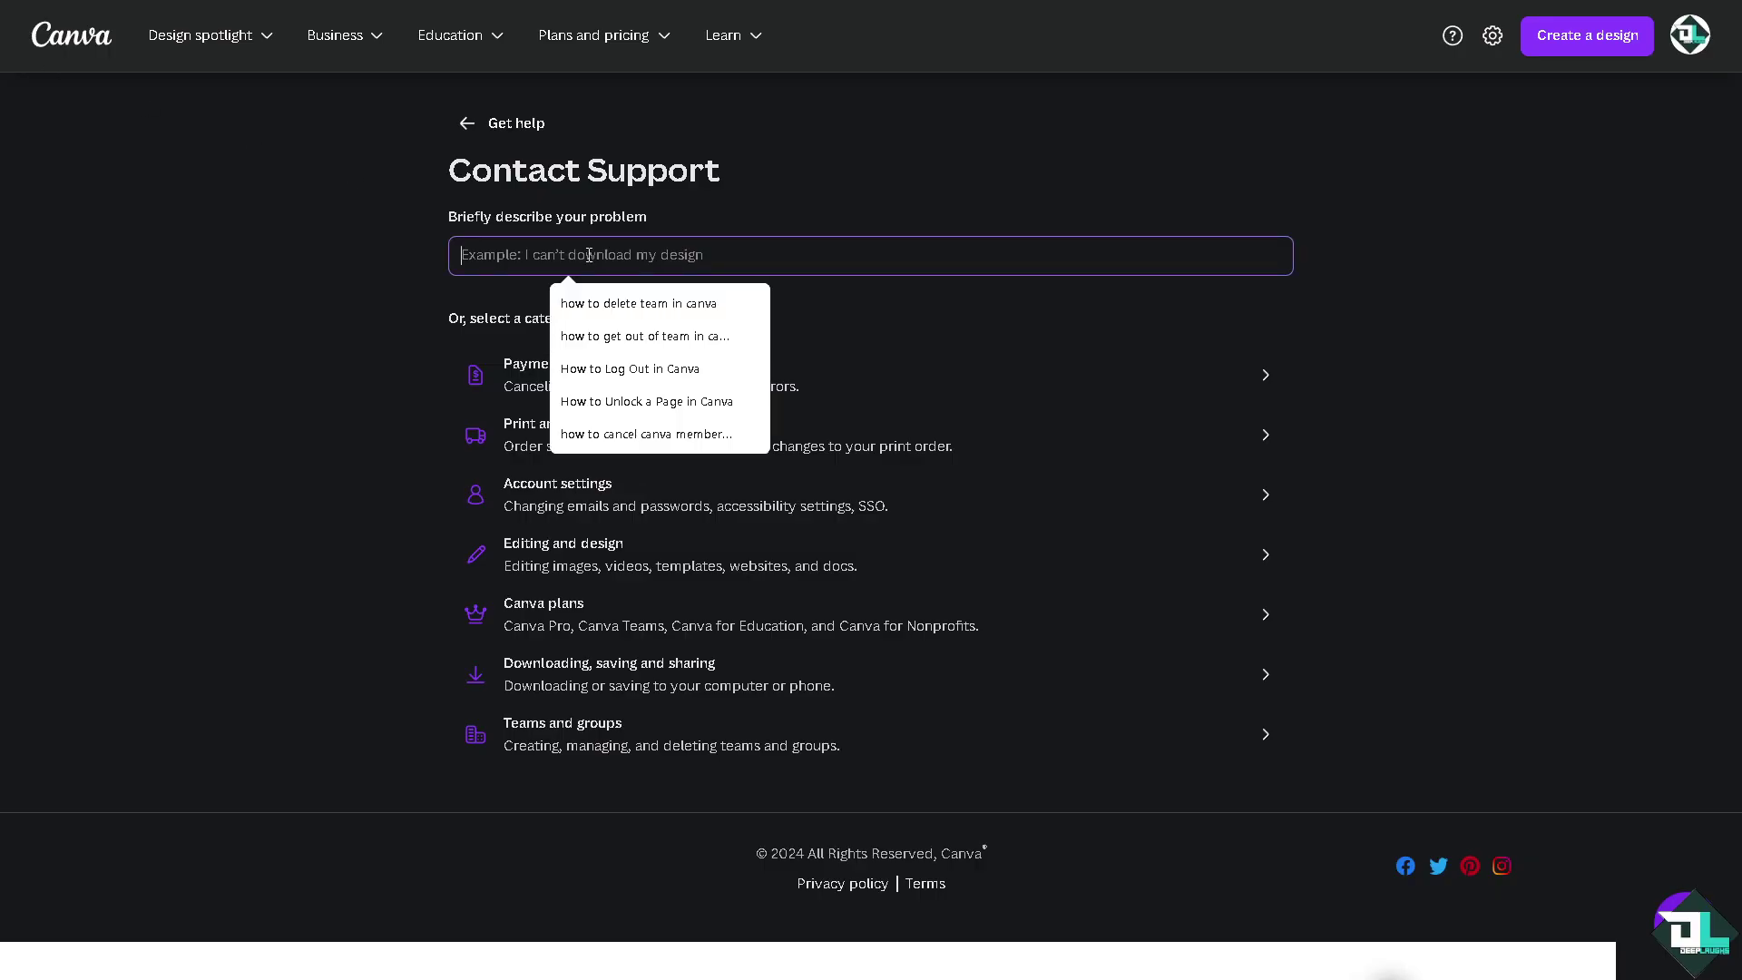
text(How to Transfer Ownership in Canva)
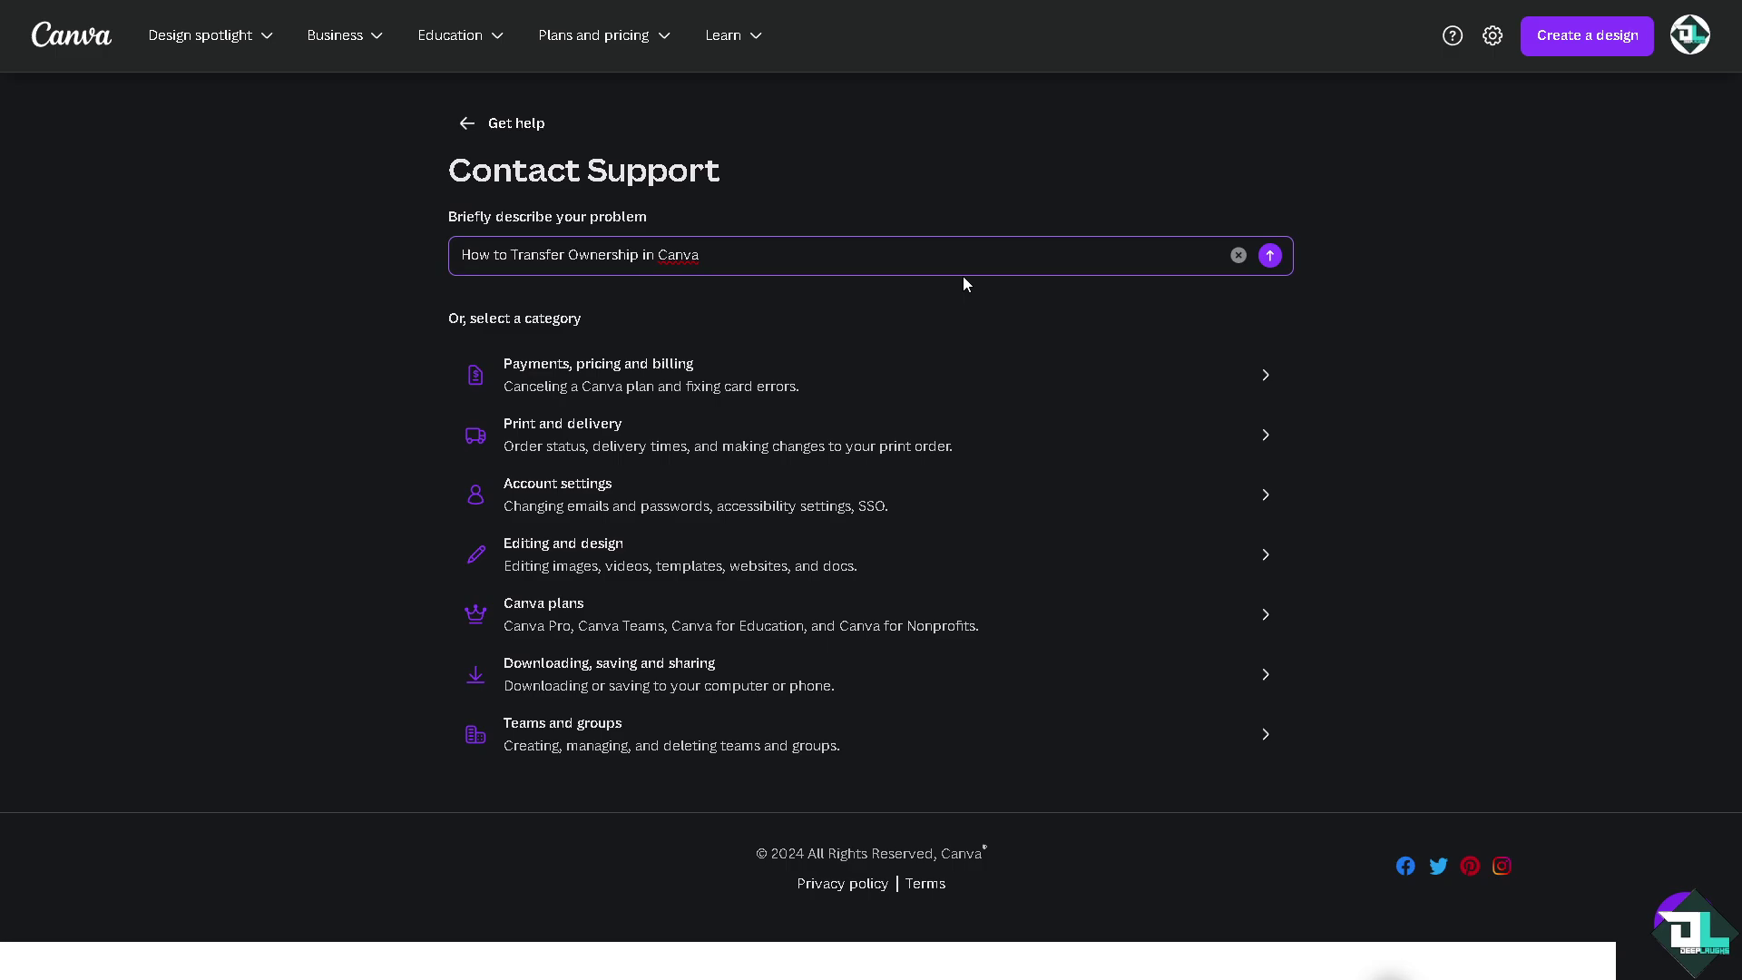
key(Return)
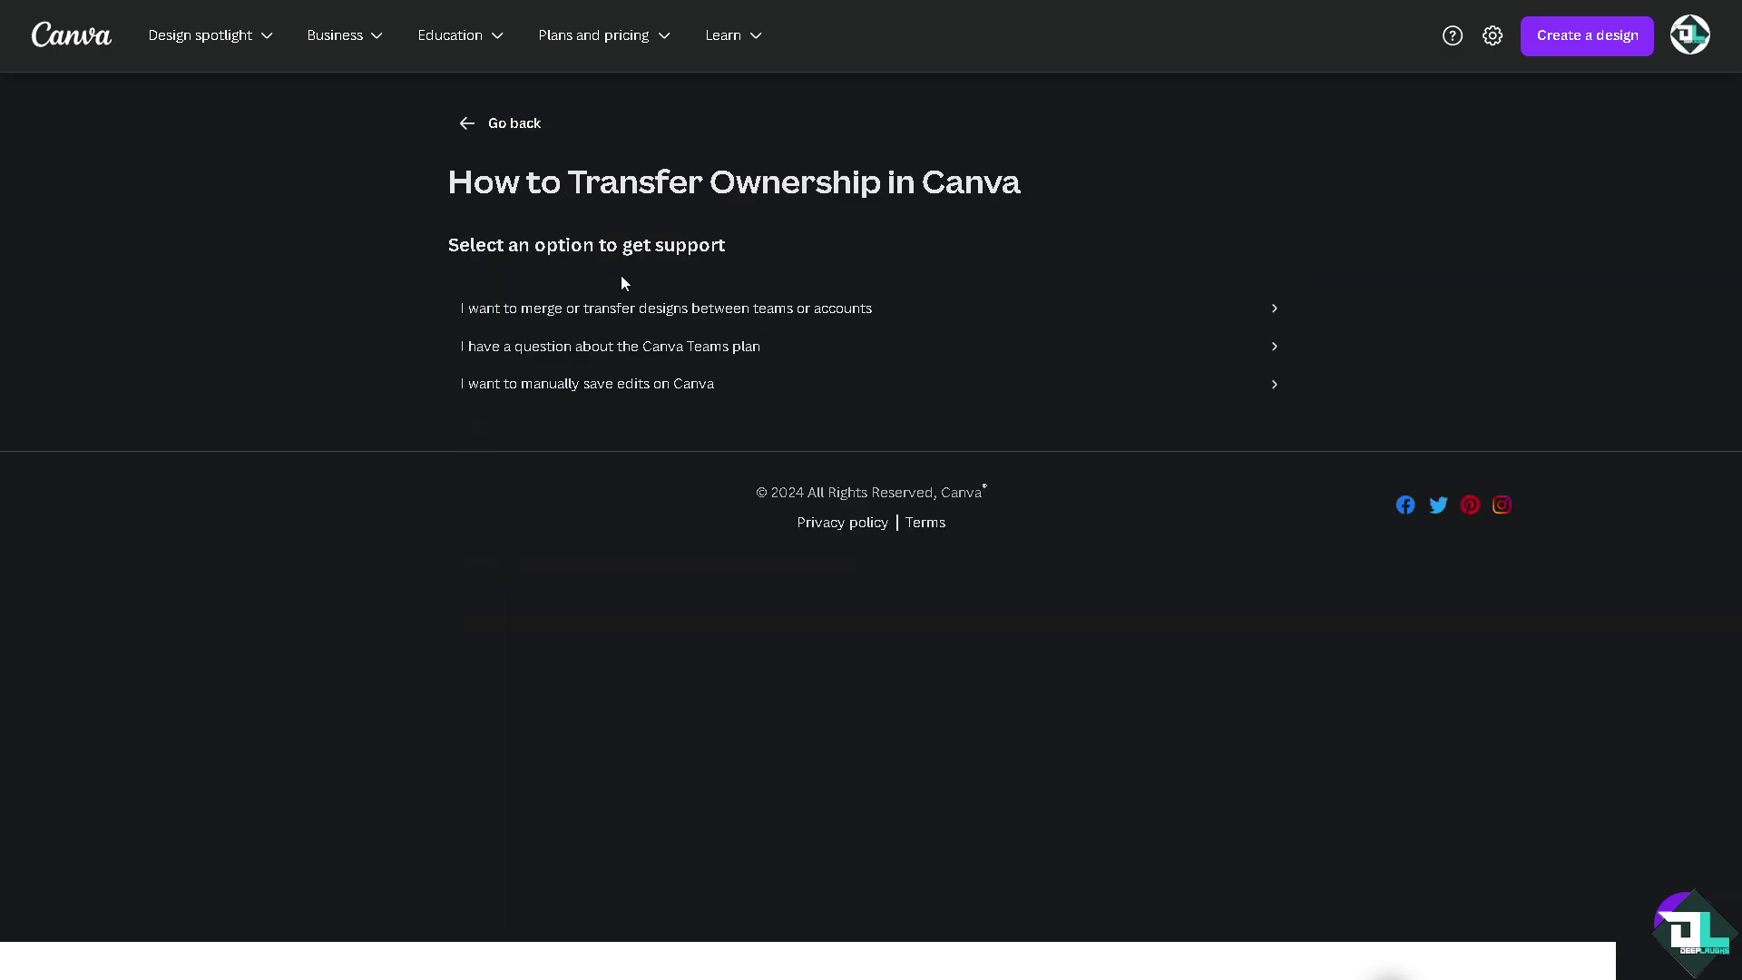
click(715, 313)
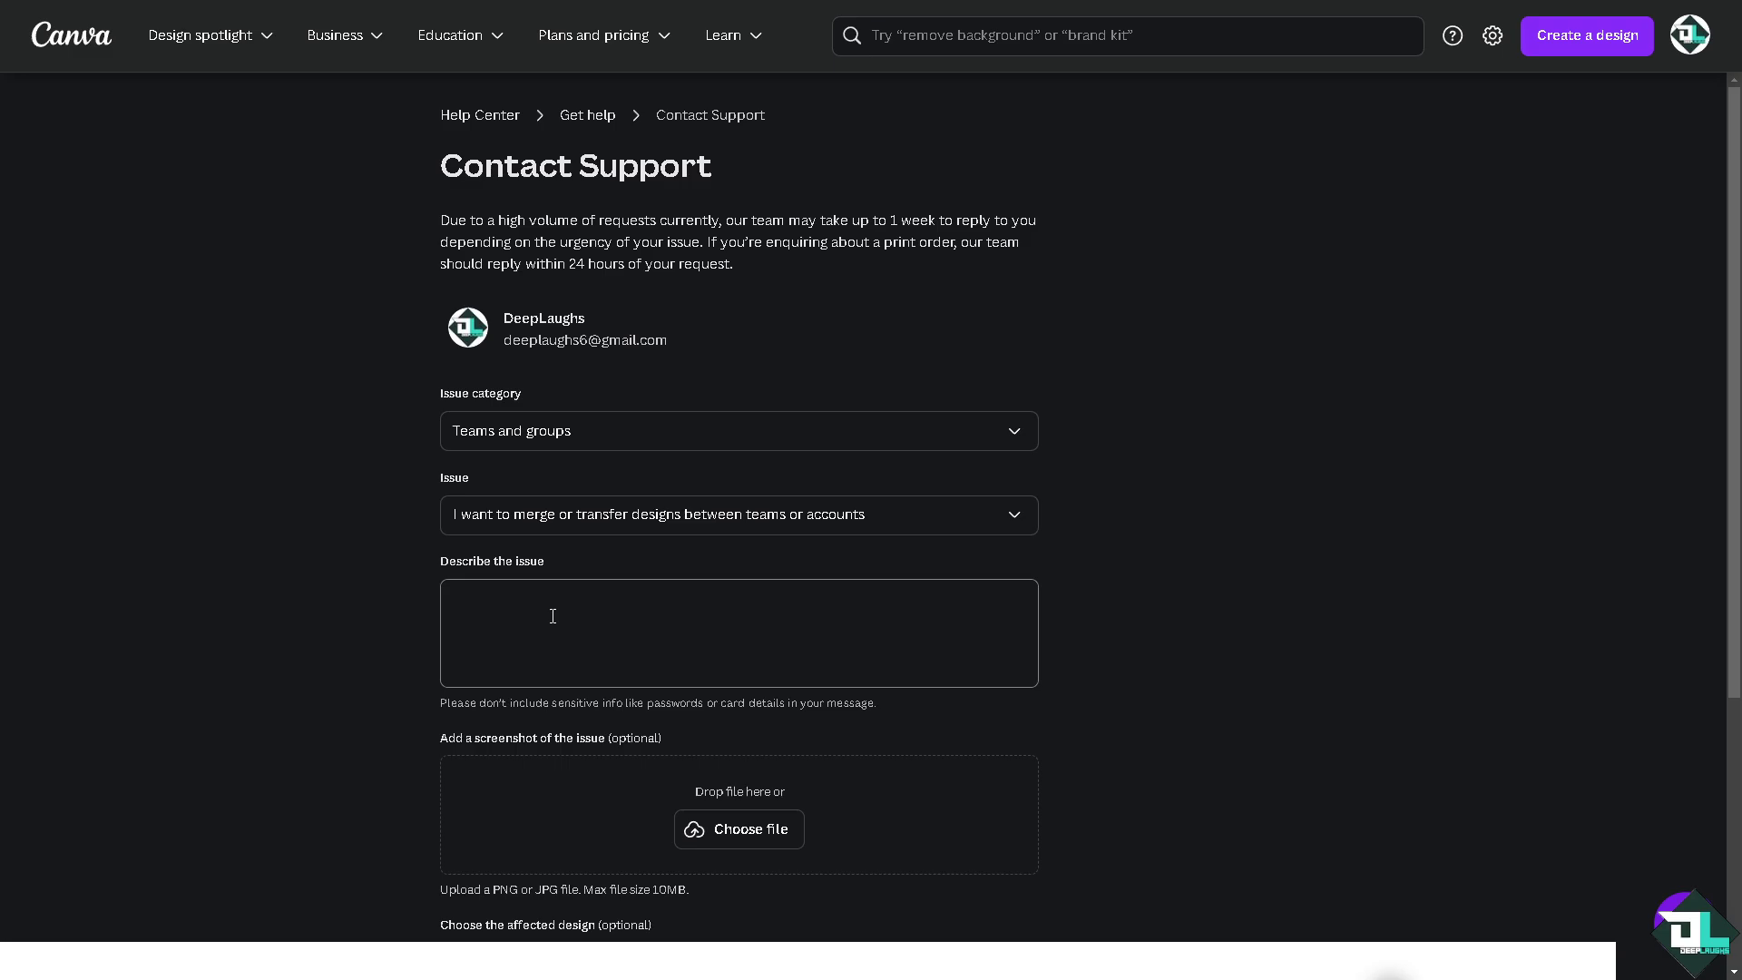
text(How to Transfer Ownership in Canva)
scroll(550, 621, down, 1)
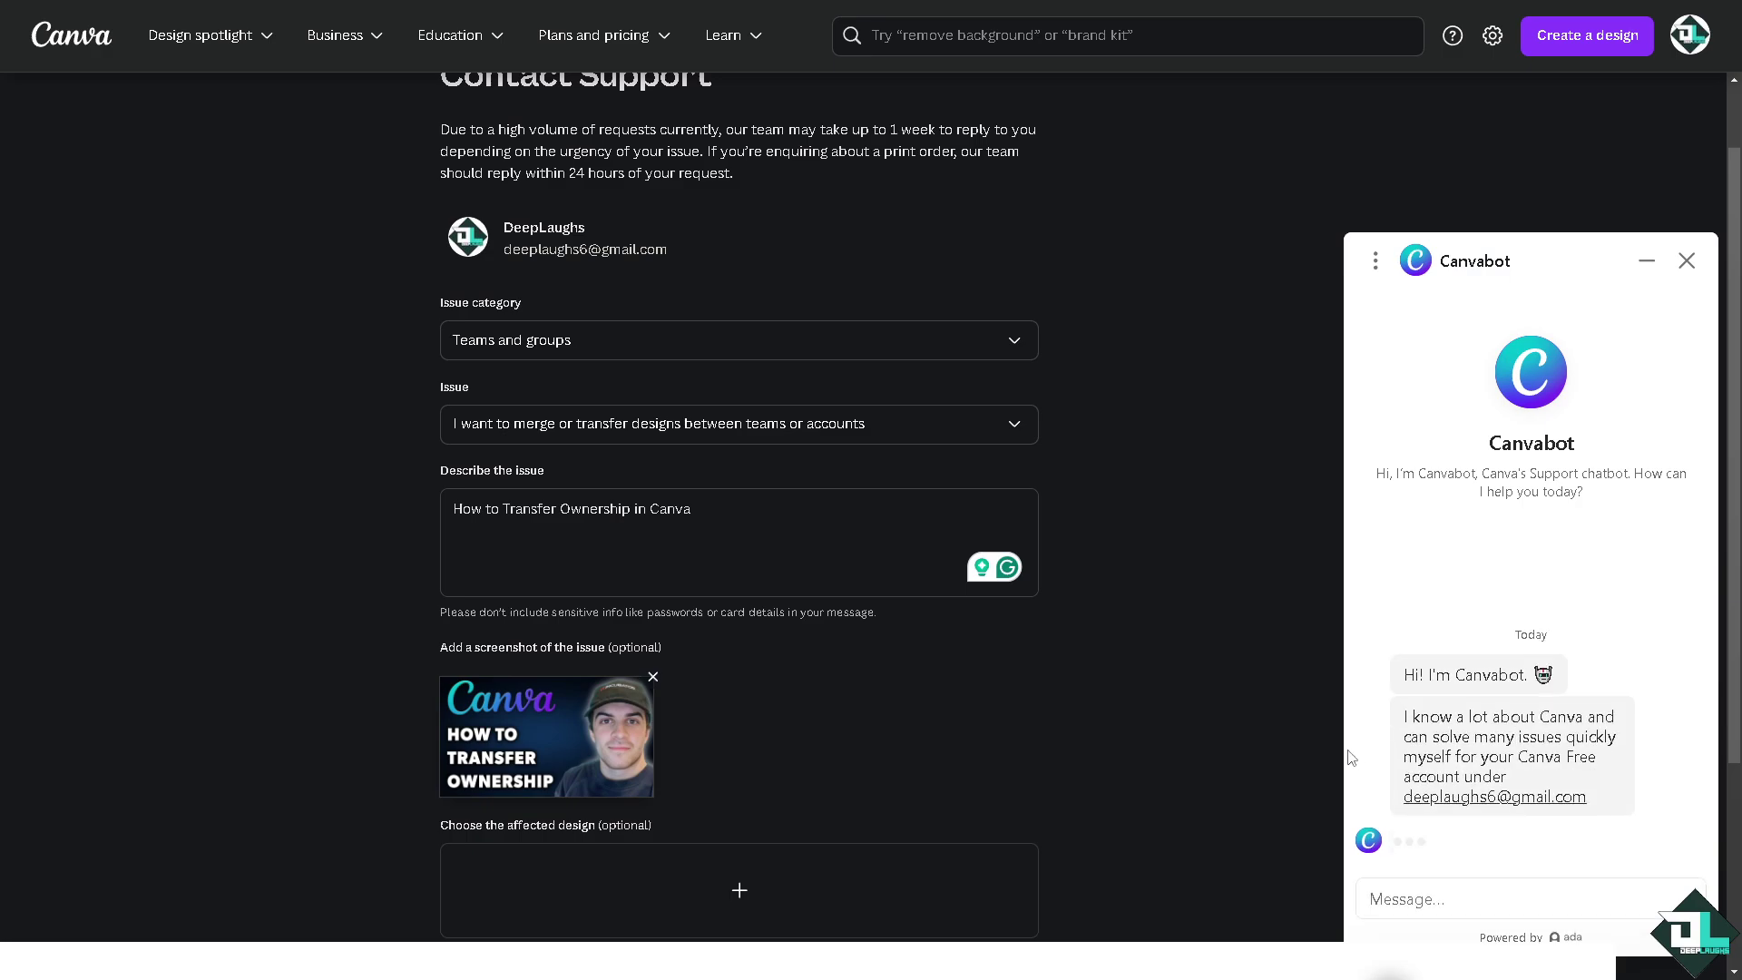
Send Canvabot a question about how to transfer ownership.
click(1516, 889)
text(How to Transfer Ownership in Canva)
key(Return)
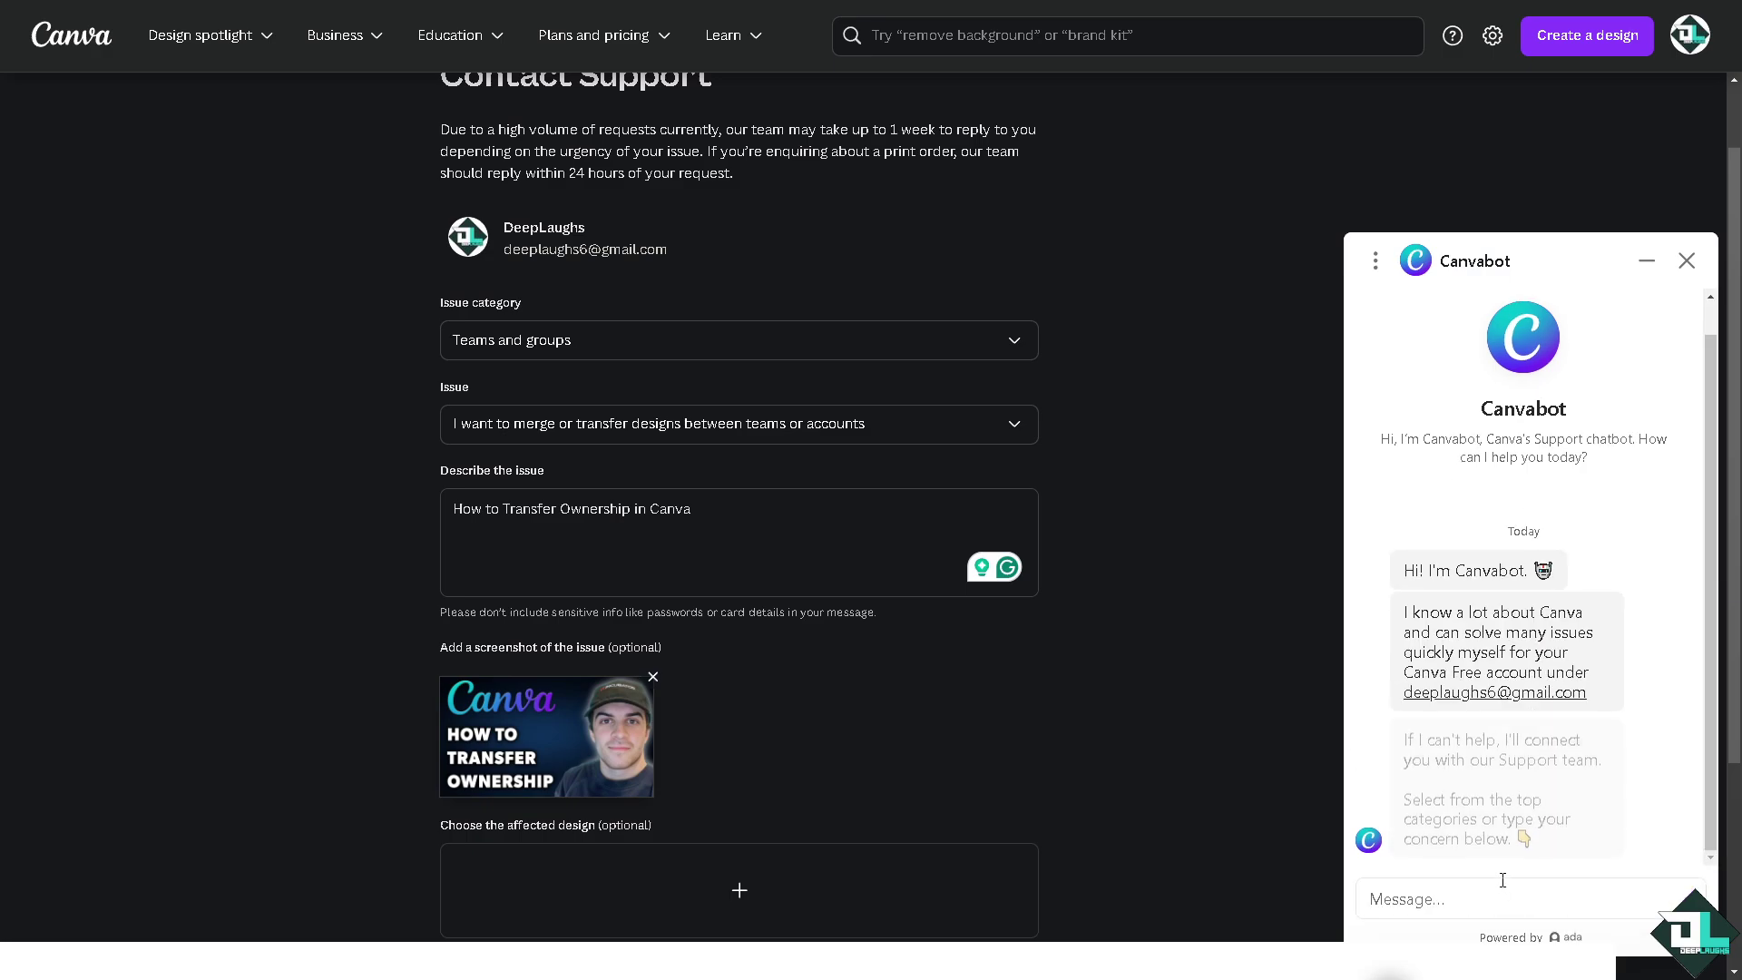